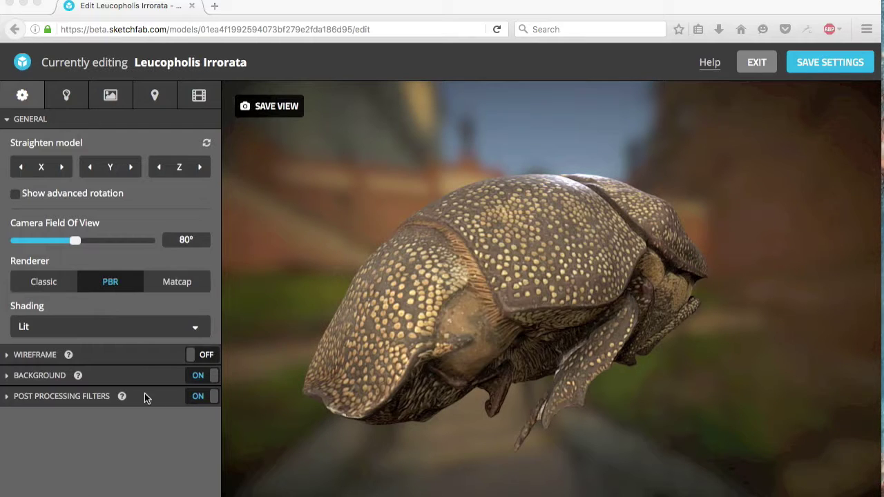
- Enable the Depth of Field post-processing filter with foreground and background blur both at 100
left_click(91, 399)
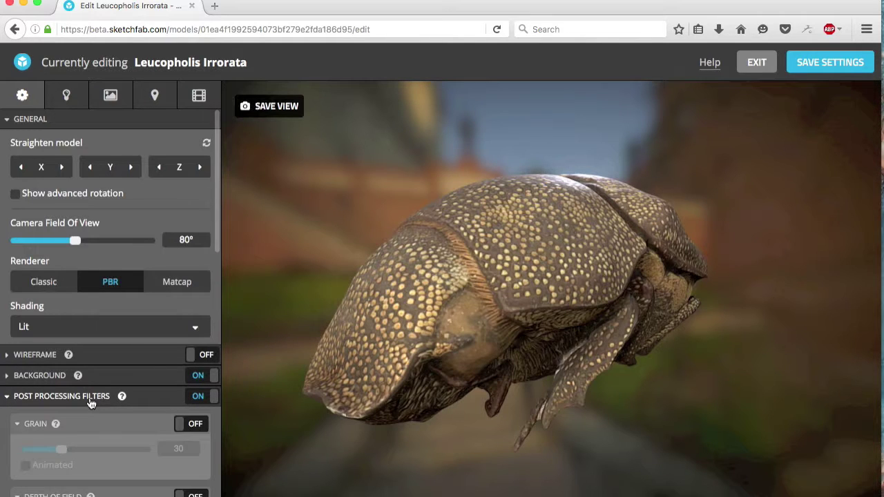
scroll(90, 401, "down", 5)
scroll(91, 404, "down", 3)
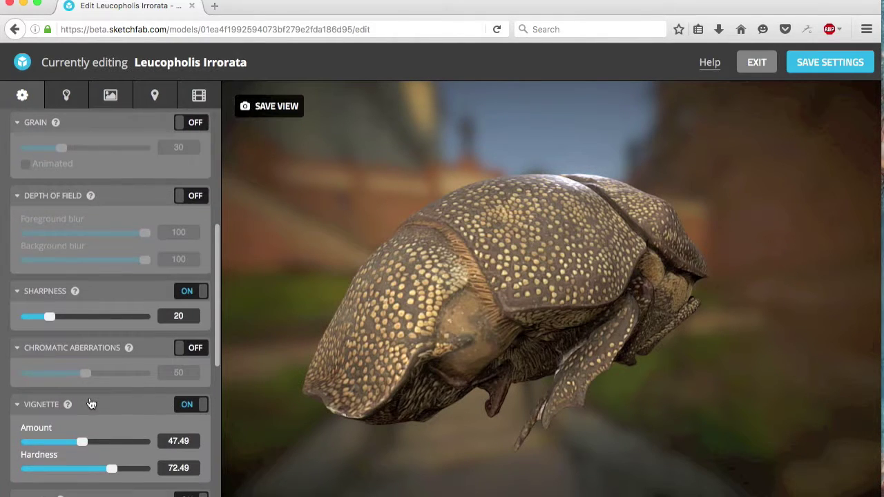
scroll(89, 403, "down", 1)
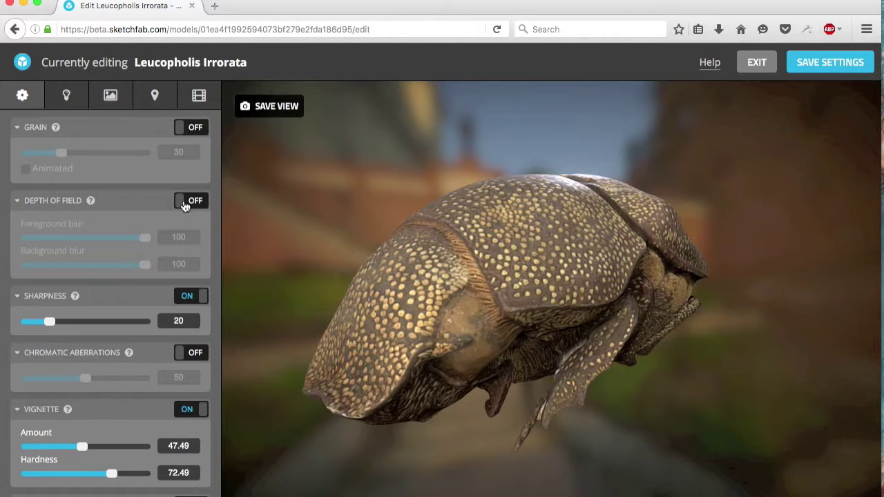
mouse_move(551, 272)
left_mouse_down()
mouse_move(517, 274)
mouse_move(509, 263)
mouse_move(641, 247)
mouse_move(573, 257)
mouse_move(497, 316)
mouse_move(540, 321)
mouse_move(500, 316)
mouse_move(524, 321)
mouse_move(476, 327)
mouse_move(525, 284)
left_mouse_up()
scroll(608, 333, "up", 1)
scroll(608, 333, "up", 3)
scroll(607, 333, "down", 2)
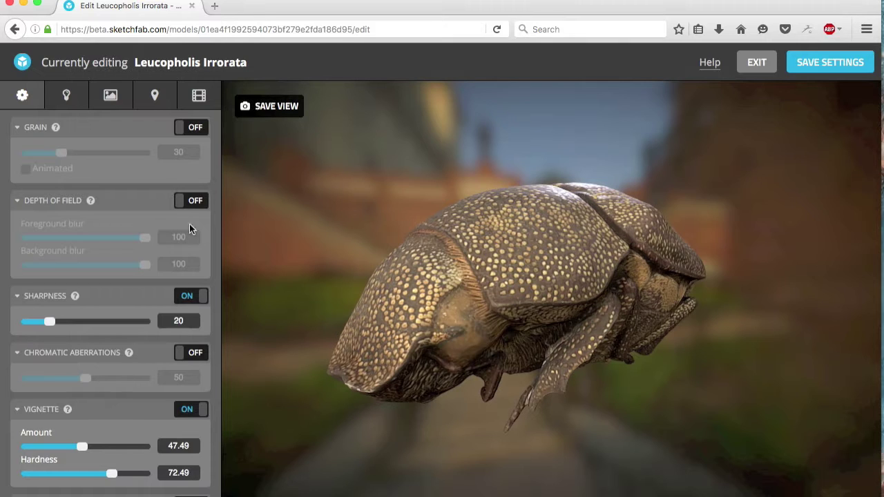
left_click(194, 201)
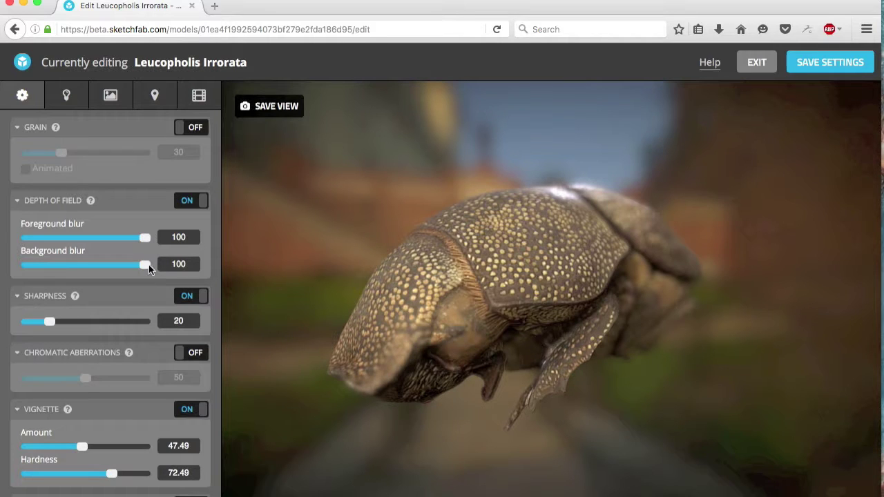
mouse_move(144, 238)
left_mouse_down()
mouse_move(74, 242)
mouse_move(155, 236)
mouse_move(146, 243)
left_mouse_up()
left_click_drag(146, 237, 163, 264)
- Shift the depth-of-field focus from the beetle's head to its front leg, and turn the model to a side view
left_click_drag(653, 277, 675, 266)
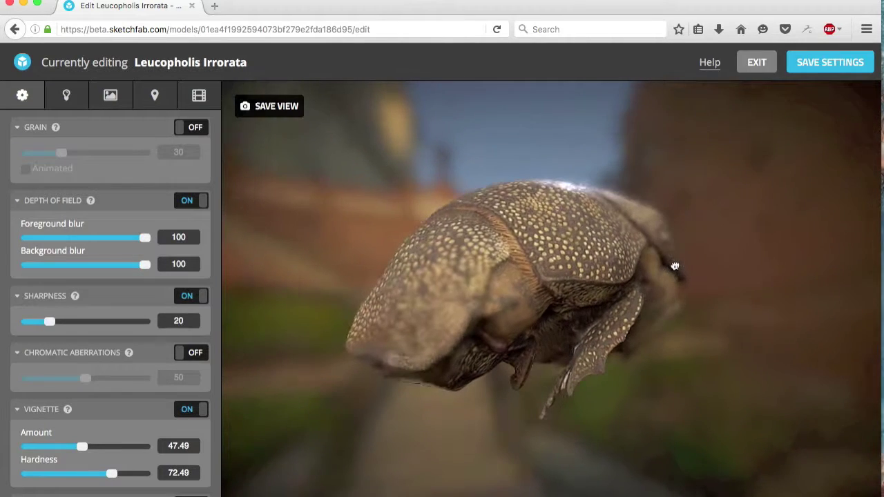
left_click(455, 317)
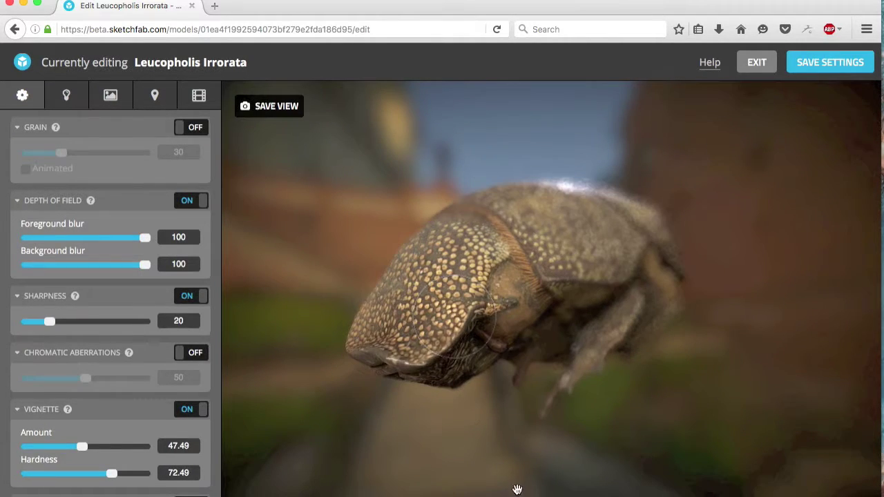
left_click_drag(529, 407, 559, 395)
left_click(609, 321)
left_click_drag(726, 386, 708, 382)
left_click_drag(703, 266, 690, 314)
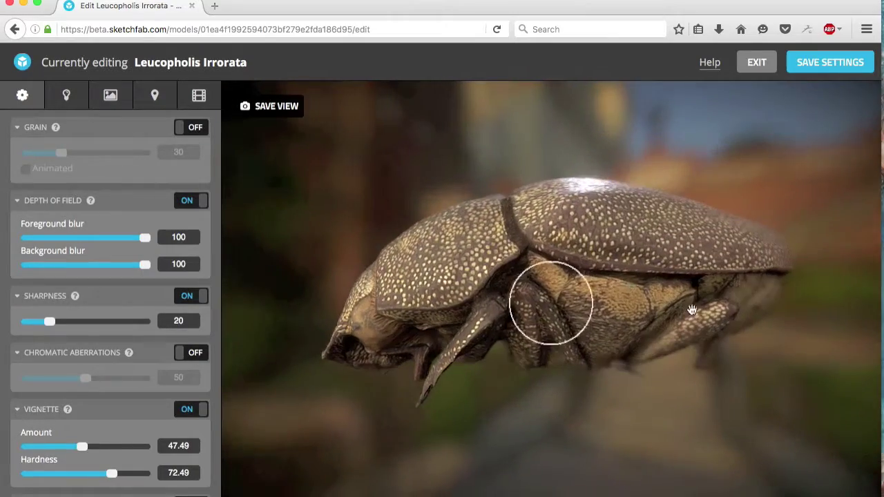
- Refocus the view on the rear and the legs of the beetle, and return to a zoomed-out view of its head
double_click(749, 287)
double_click(535, 356)
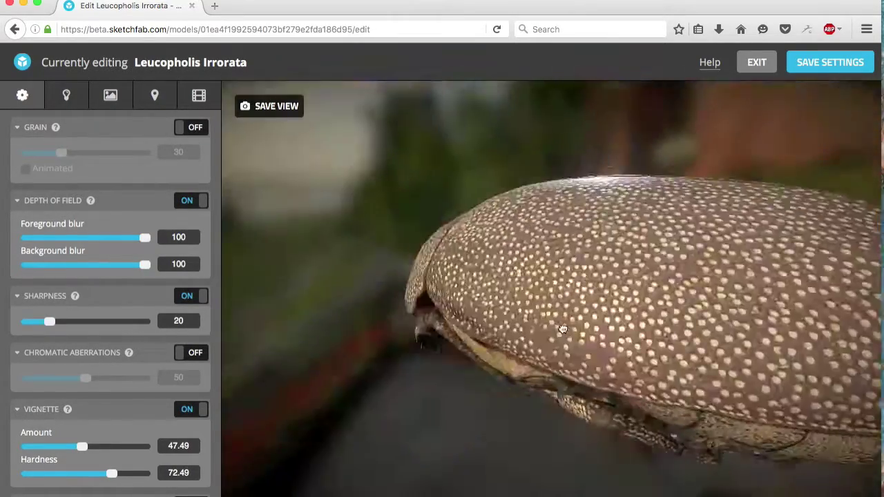
left_click_drag(563, 330, 523, 345)
scroll(524, 343, "down", 3)
left_click_drag(561, 273, 507, 322)
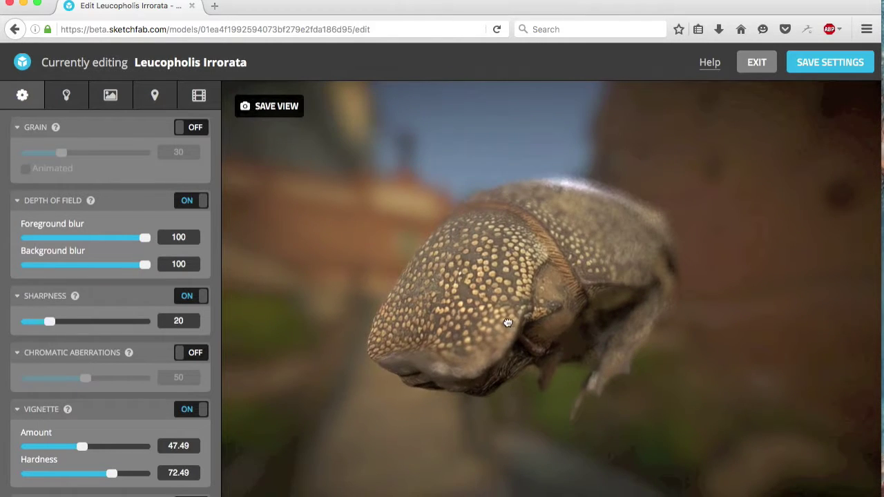
- Compare the blur with the focus point on the rear shell, the side and the front edge of the head
left_click(642, 210)
left_click(436, 369)
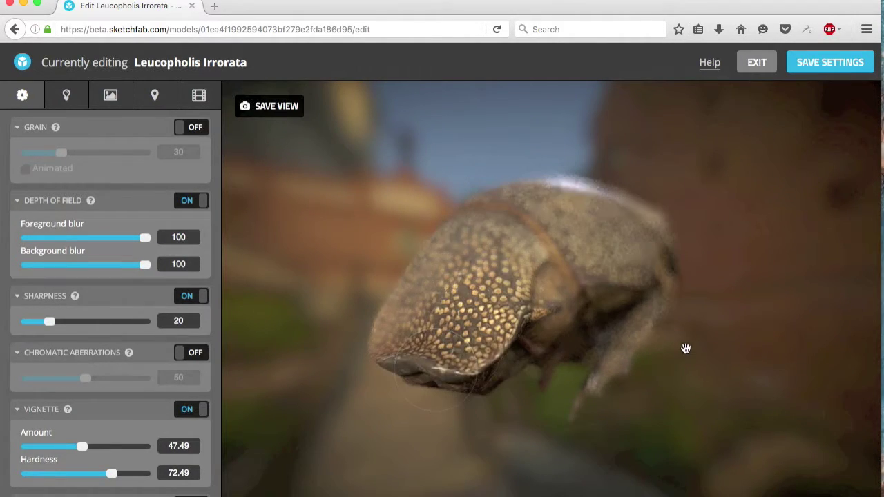
left_click_drag(651, 322, 613, 316)
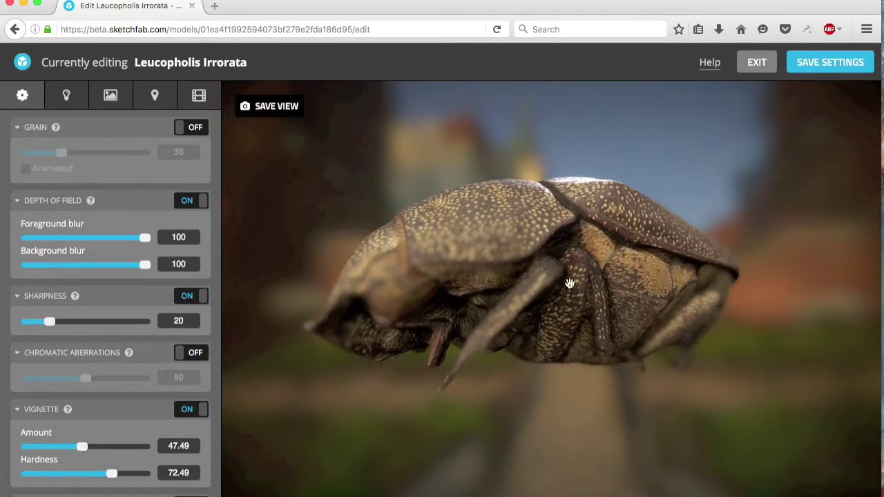
left_click_drag(571, 282, 540, 320)
left_click(458, 394)
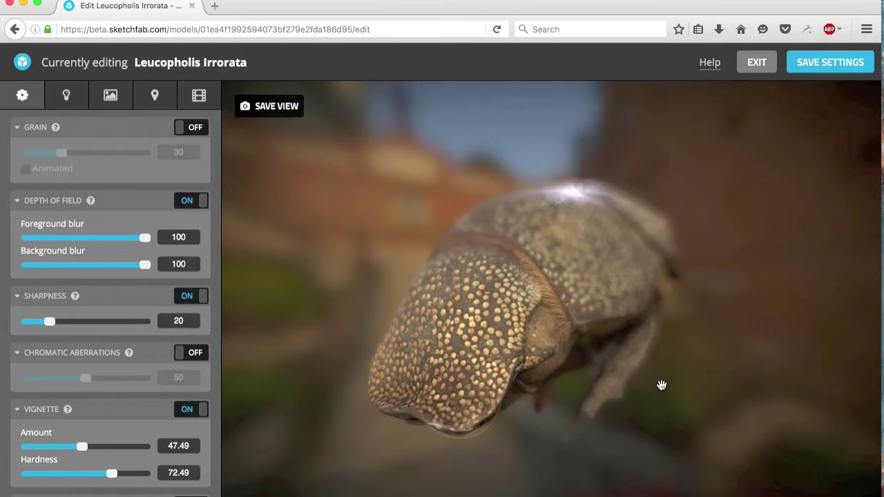
- View the beetle from a low angle and move the focus point from its middle to its head
left_click_drag(645, 381, 635, 361)
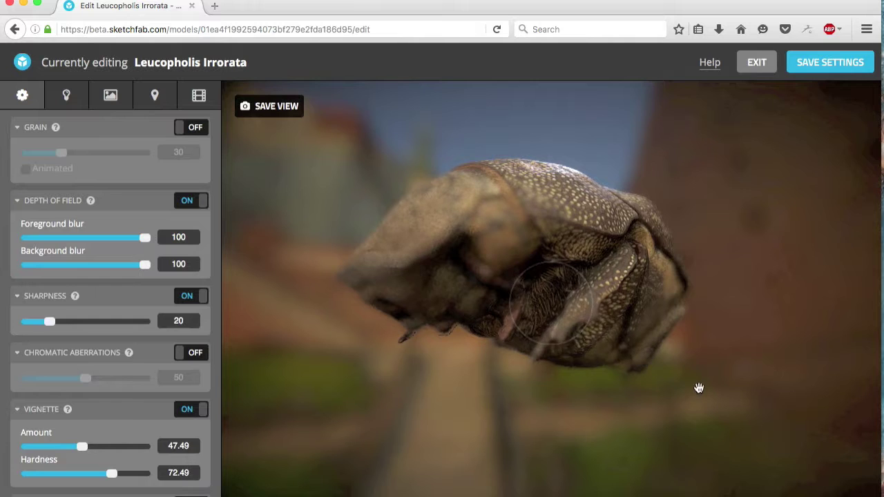
left_click_drag(432, 218, 624, 355)
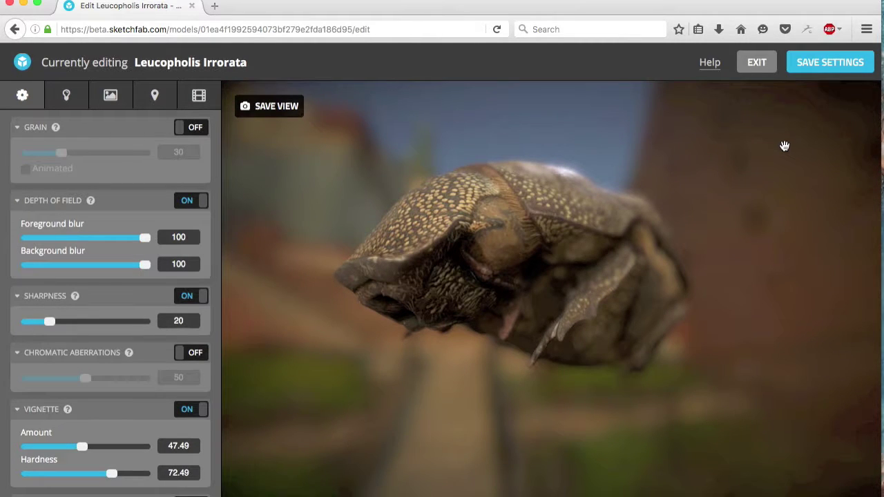
left_click_drag(648, 238, 610, 253)
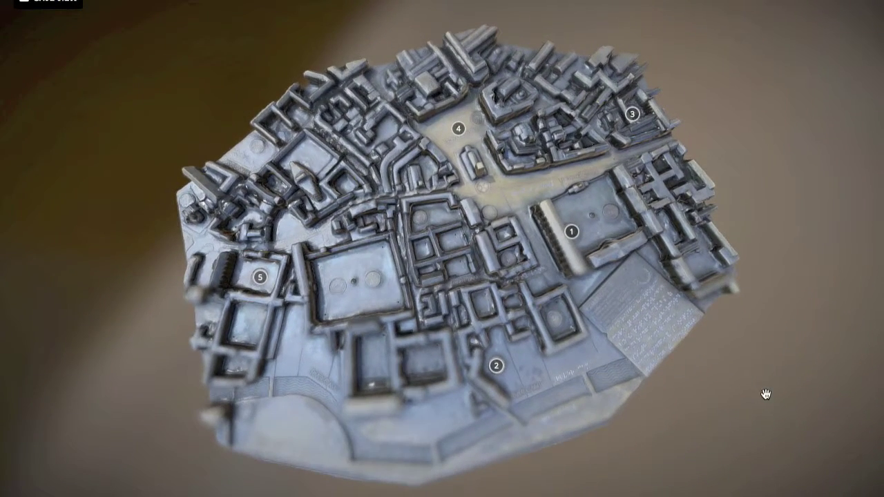
- Examine the annotated city model's depth-of-field blur from several overhead and low angles
left_click_drag(765, 393, 705, 339)
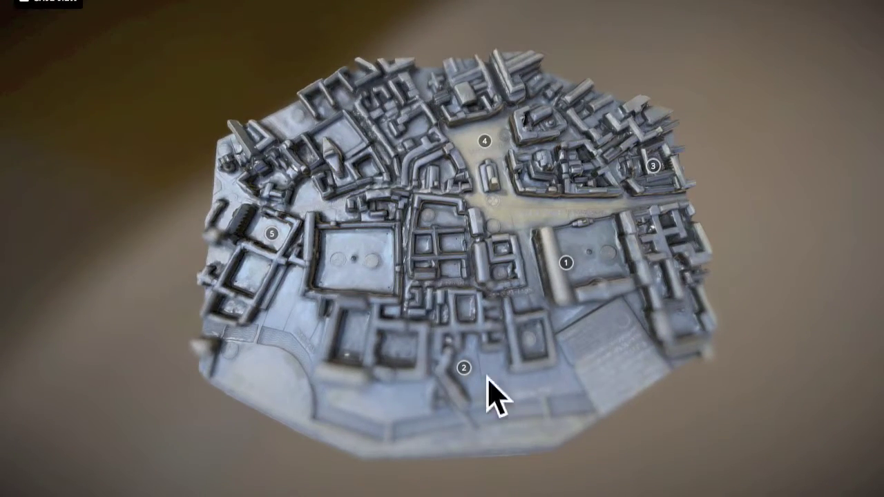
left_click_drag(562, 336, 515, 299)
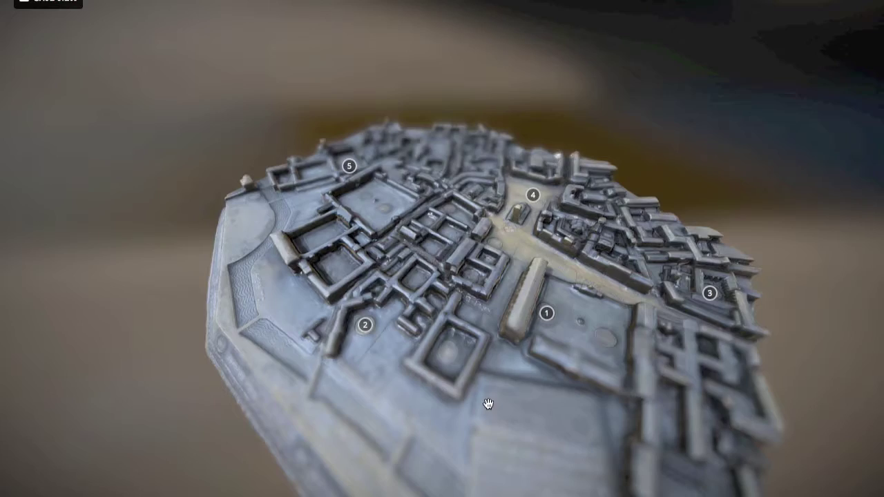
mouse_move(488, 404)
left_mouse_down()
mouse_move(537, 394)
mouse_move(500, 423)
left_mouse_up()
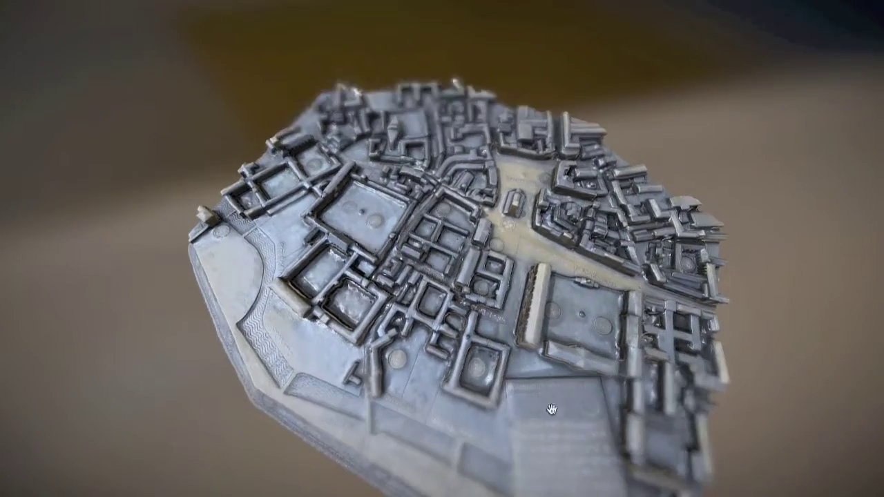
left_click_drag(555, 442, 562, 436)
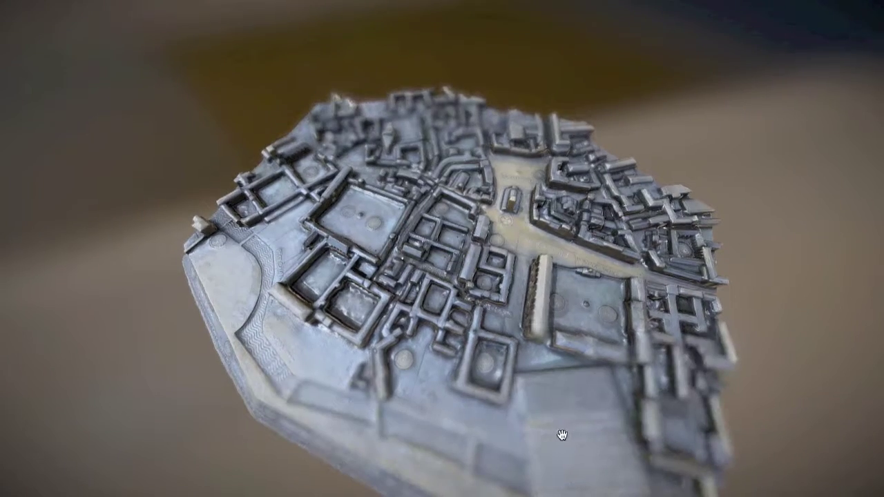
left_click_drag(442, 289, 466, 268)
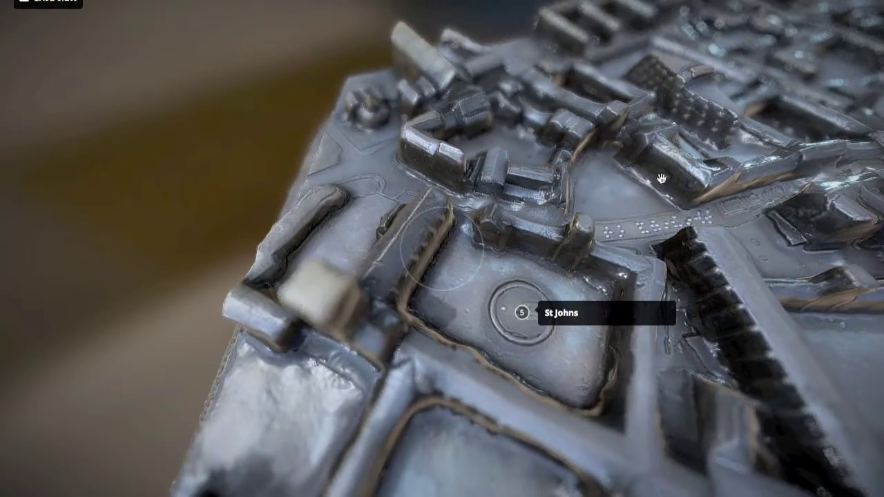
- Around the St Johns annotation, move the focus point between the distant buildings, the middle distance and the nearest roofs
left_click(712, 33)
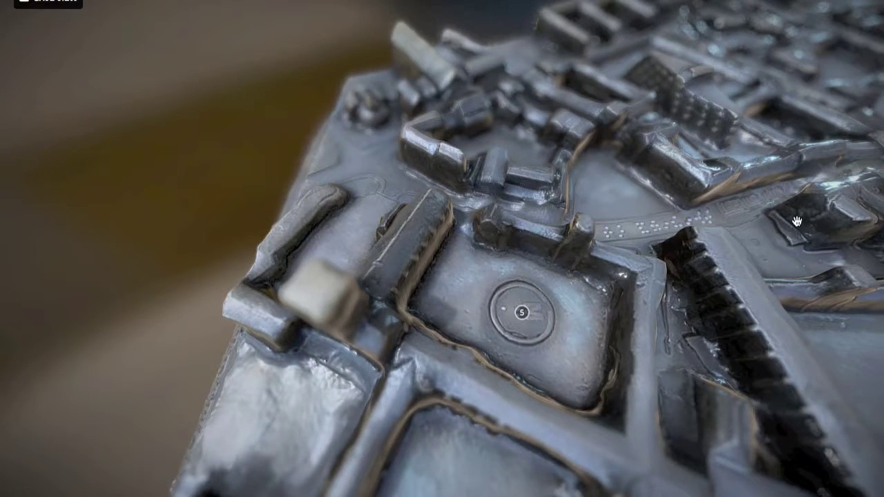
left_click(517, 136)
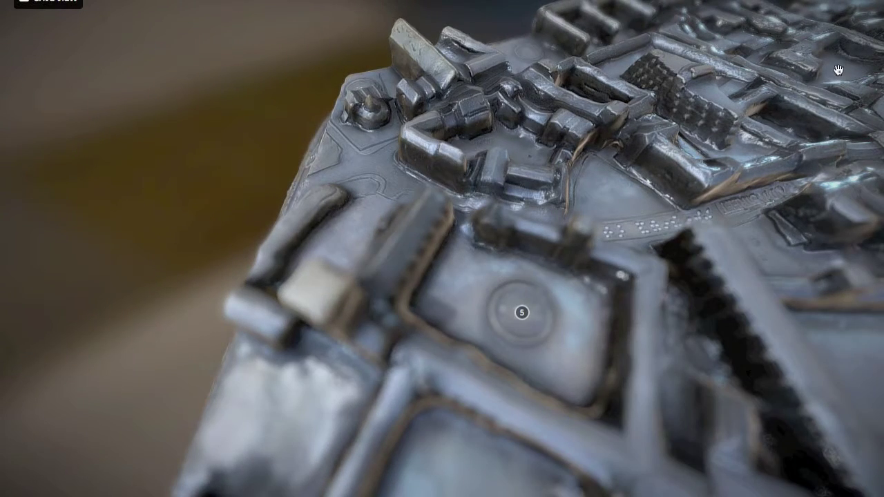
left_click(703, 426)
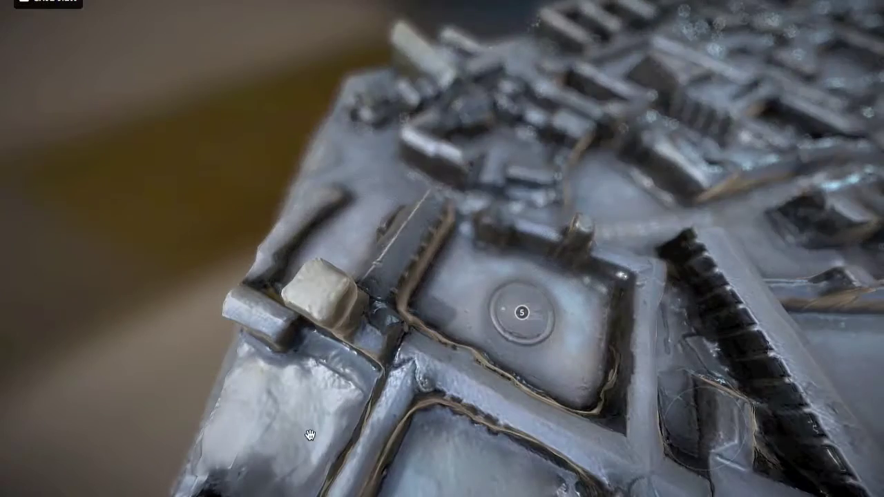
- At the Kings College Chapel annotation, move the focus to the buildings on the horizon and back onto the chapel
left_click(584, 240)
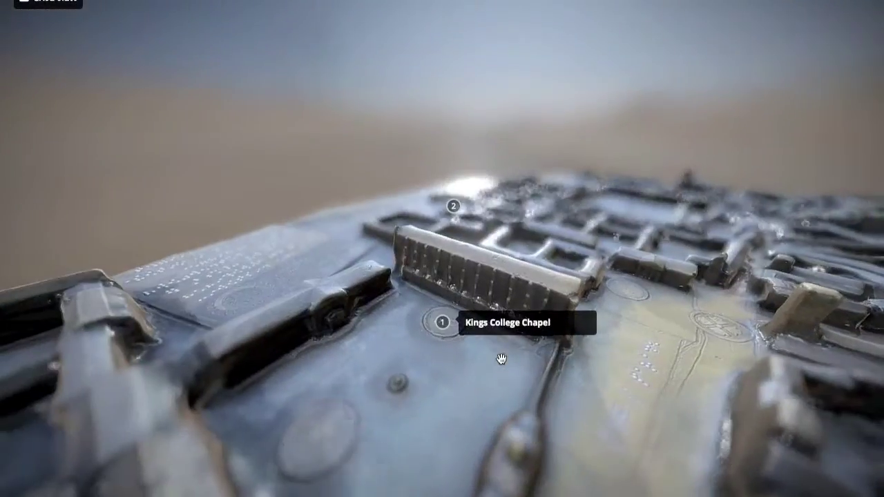
left_click(633, 208)
left_click(689, 181)
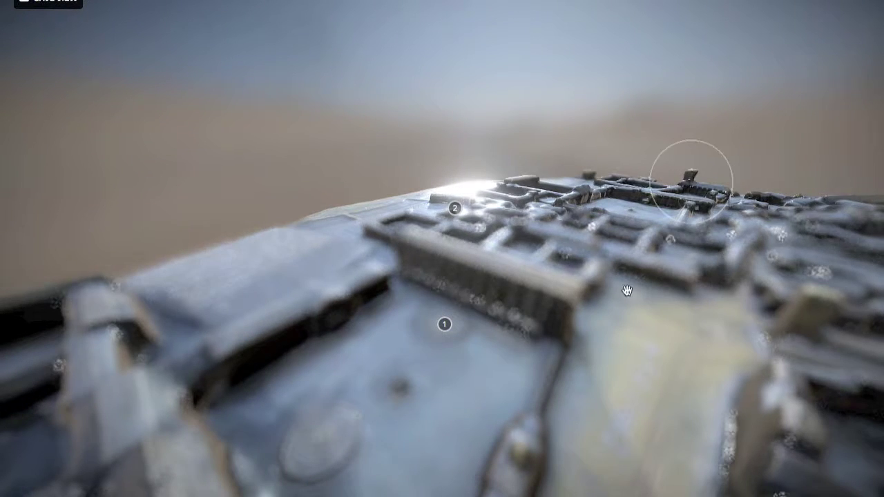
left_click(481, 302)
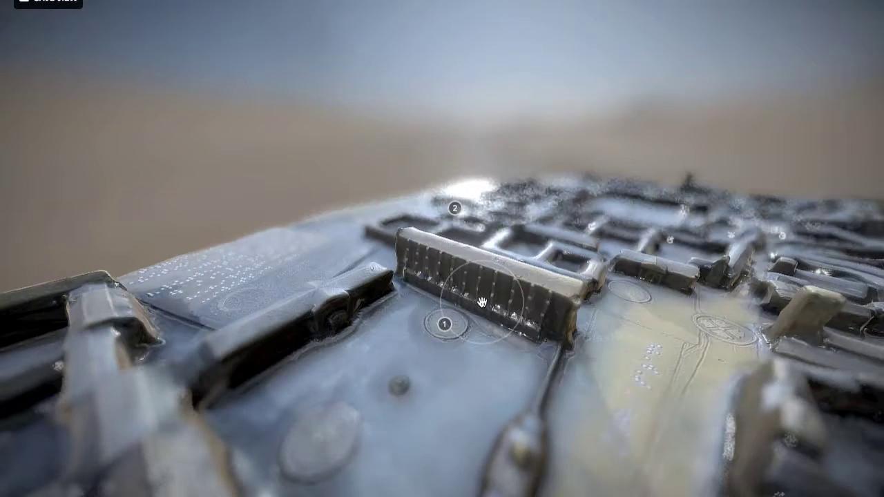
- Visit the Trinity Hall annotation, and zoom out to view the whole city model from a low angle
left_click(454, 208)
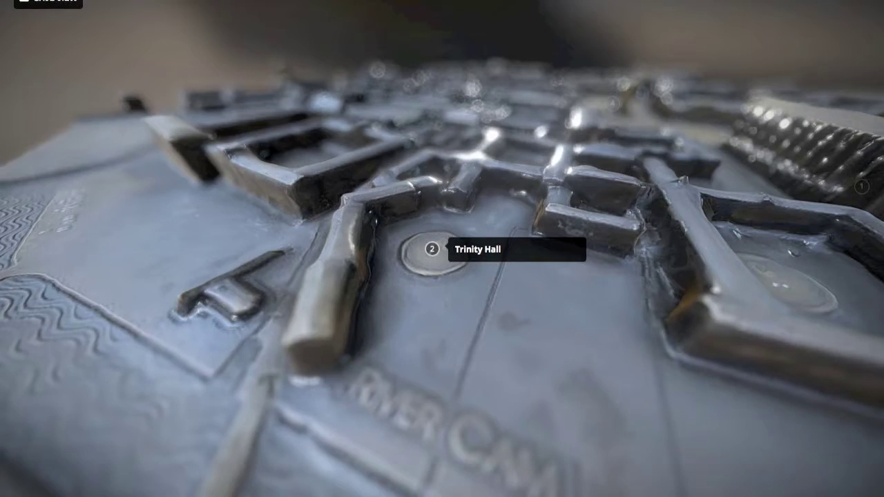
left_click_drag(545, 423, 707, 260)
scroll(707, 260, "down", 3)
right_click_drag(707, 260, 628, 259)
mouse_move(629, 290)
left_mouse_down()
mouse_move(653, 266)
mouse_move(400, 315)
left_mouse_up()
right_click(326, 362)
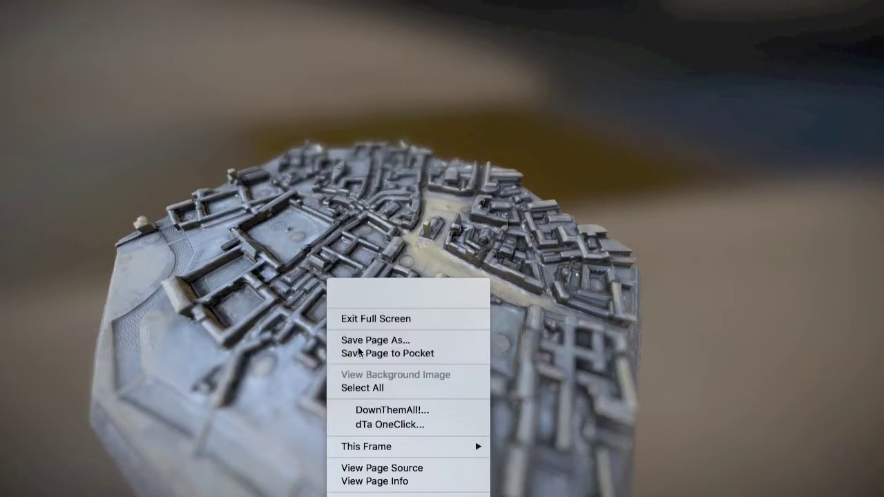
left_click(287, 278)
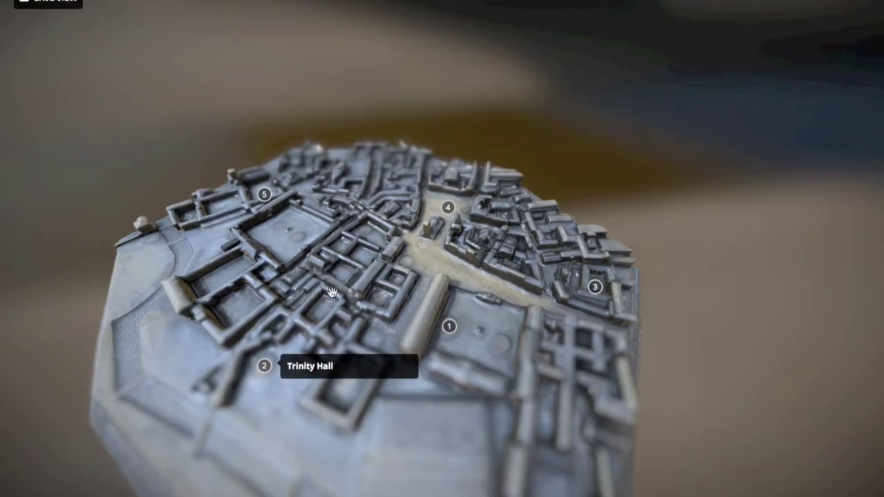
left_click_drag(316, 294, 459, 136)
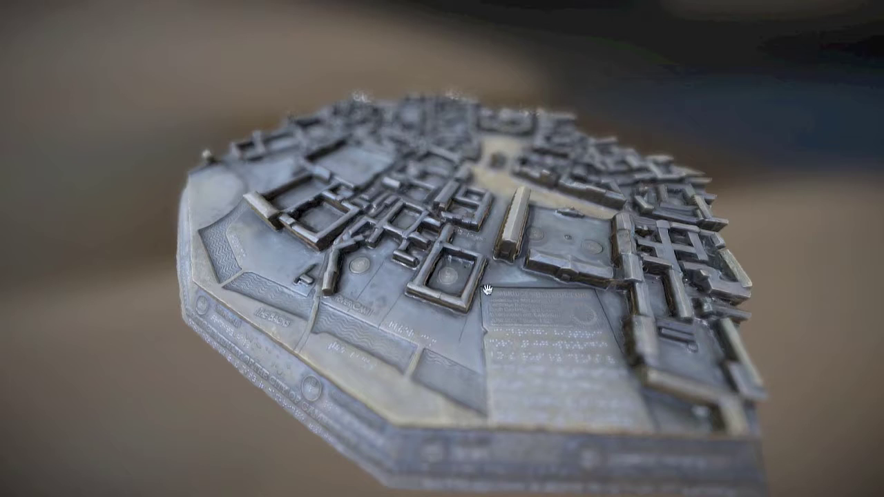